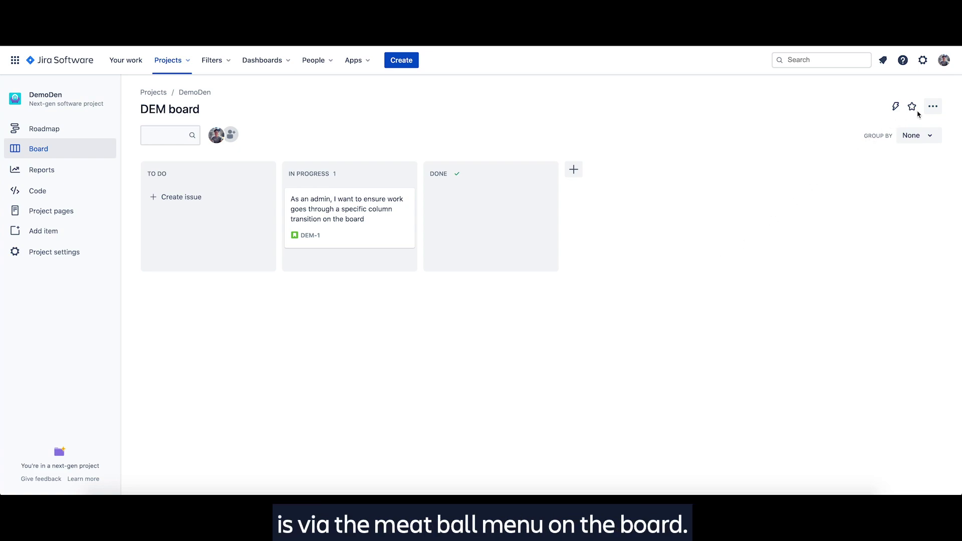
In the DemoDen workflow editor, add the existing In Review status as a new in-progress status
left_click(933, 108)
left_click(907, 131)
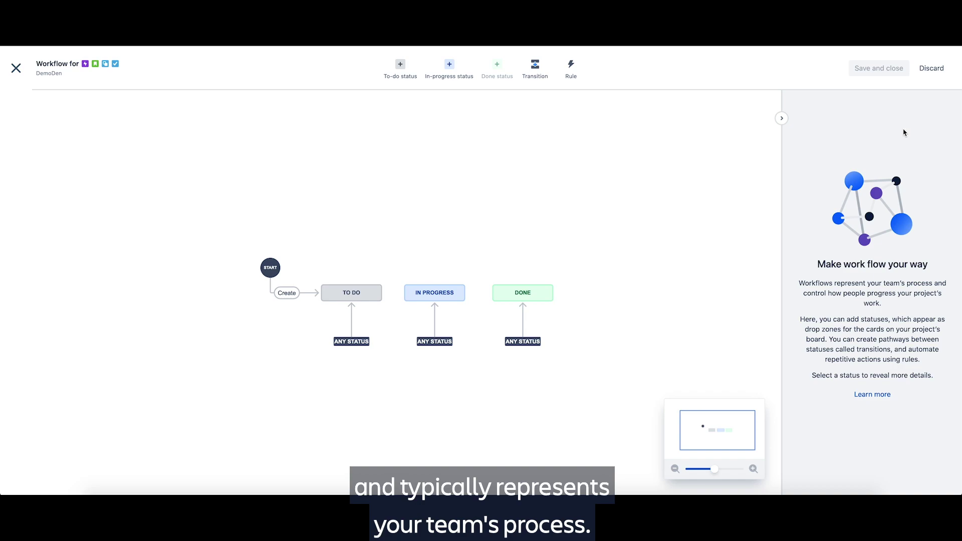
left_click(450, 76)
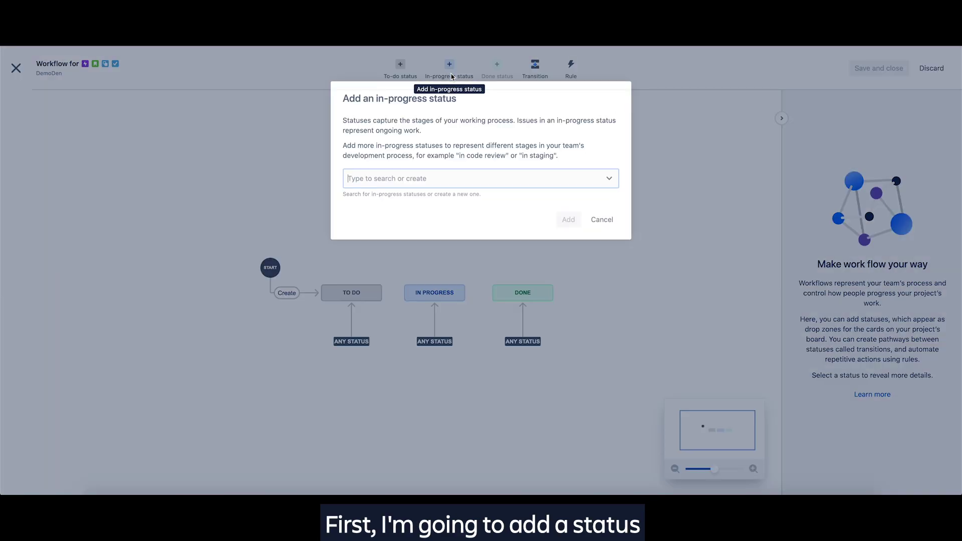
type("In Review")
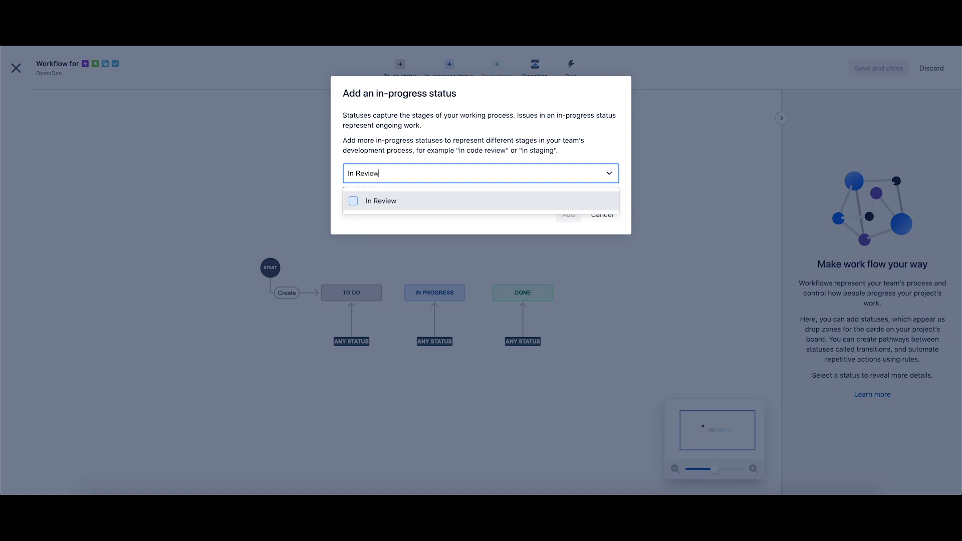
key("Return")
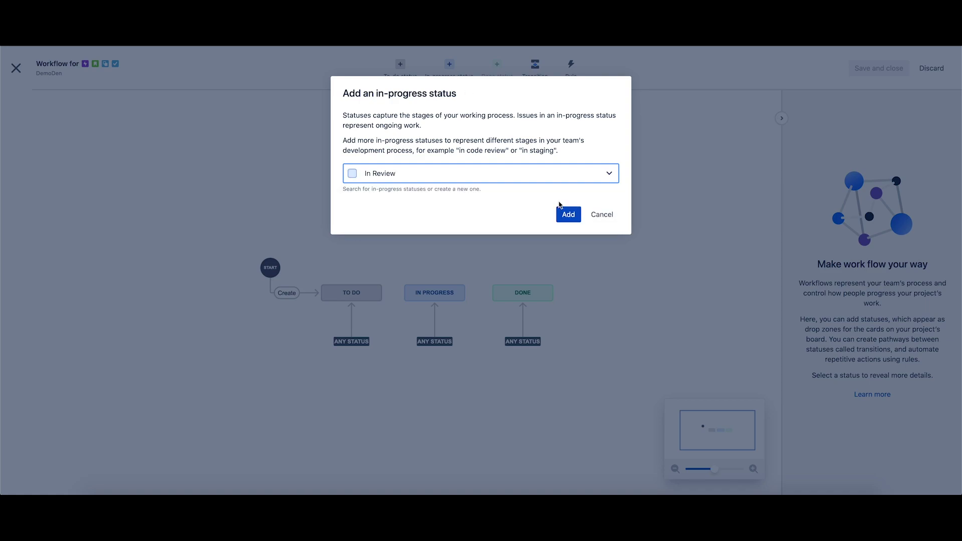
left_click(568, 214)
Arrange the statuses in one row: To Do, In Progress, In Review, Done
left_click_drag(493, 292, 607, 302)
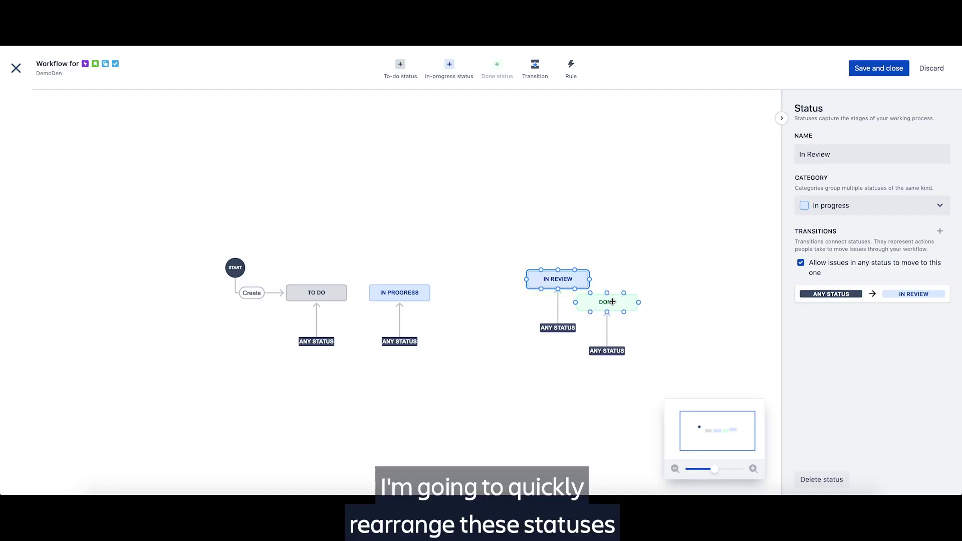
left_click_drag(556, 279, 481, 292)
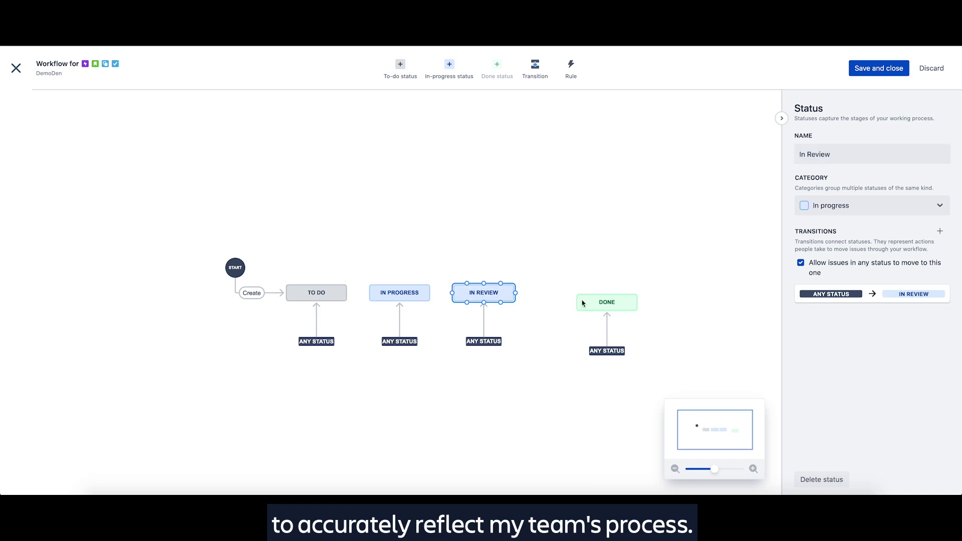
left_click_drag(595, 302, 555, 293)
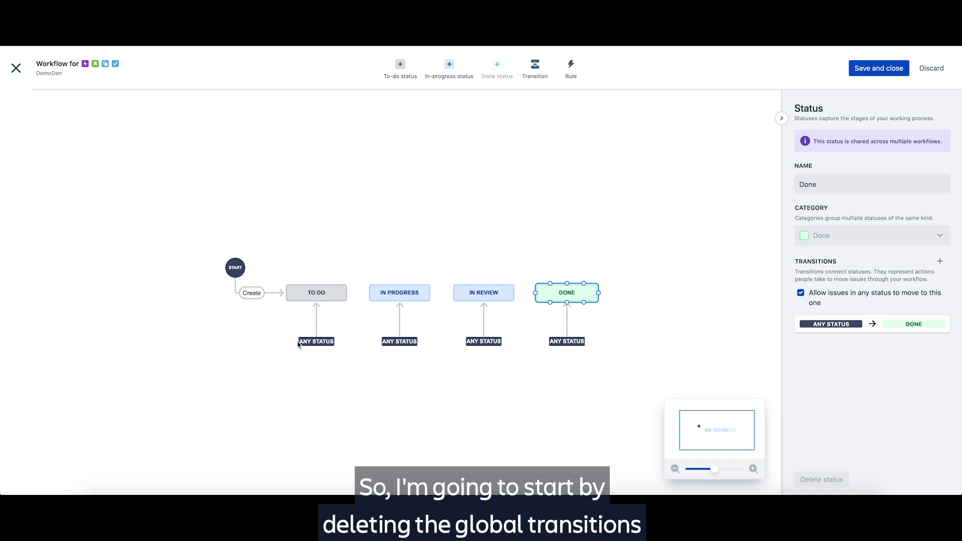
Delete the any-status transitions into To Do, In Progress, In Review and Done
left_click(316, 342)
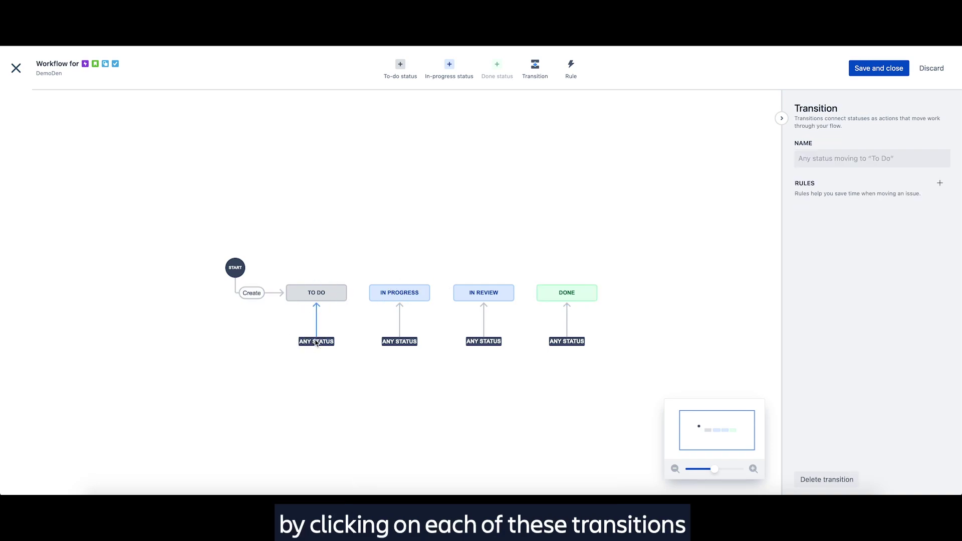
key("Delete")
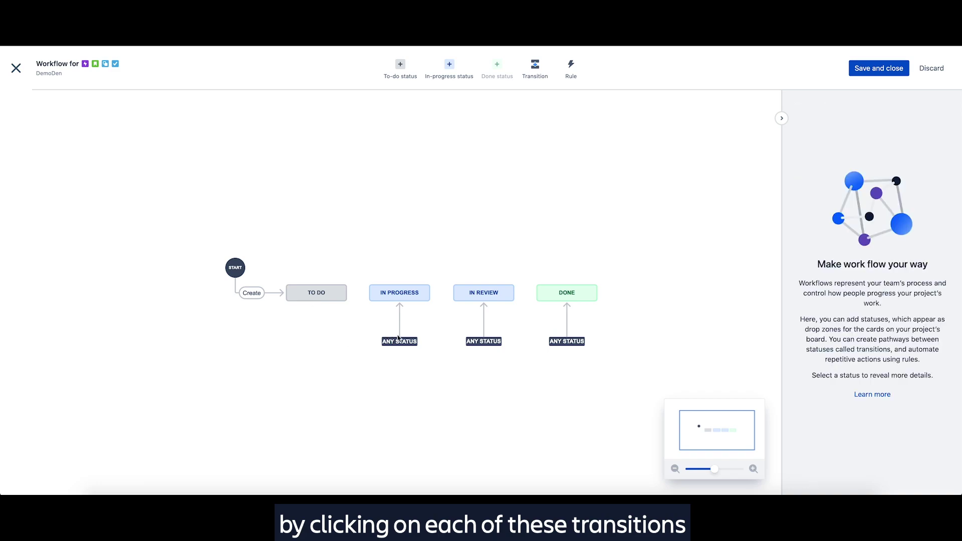
left_click(399, 341)
key("Delete")
left_click(483, 333)
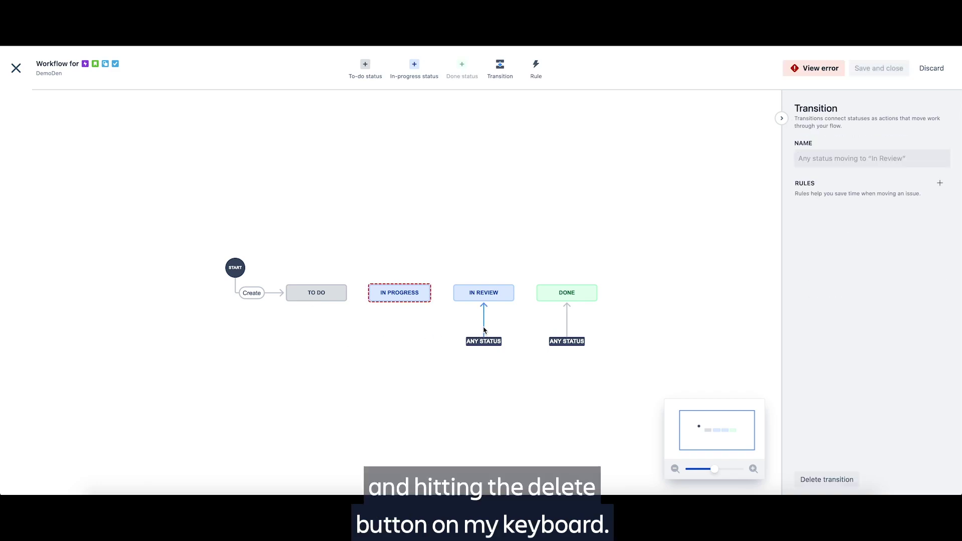
key("Delete")
left_click(565, 335)
key("Delete")
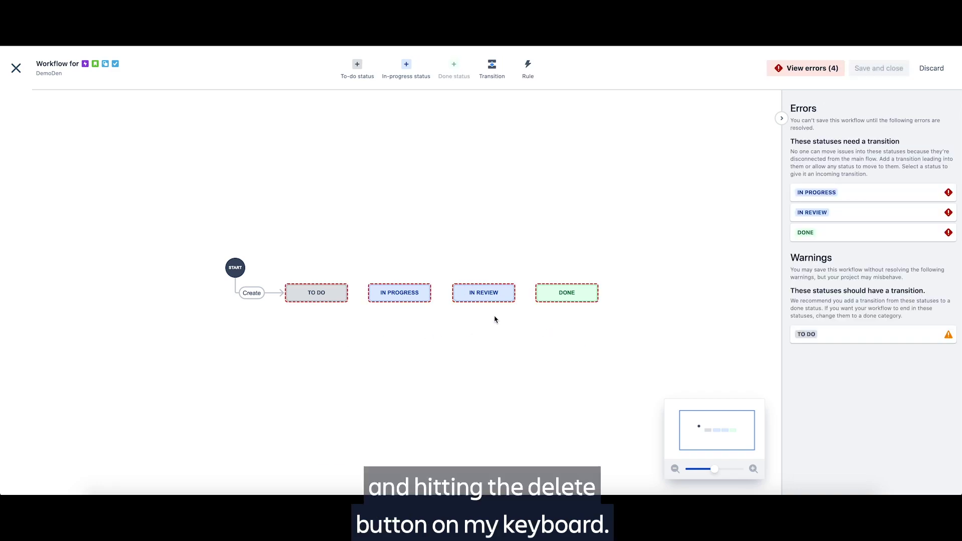
left_click(332, 281)
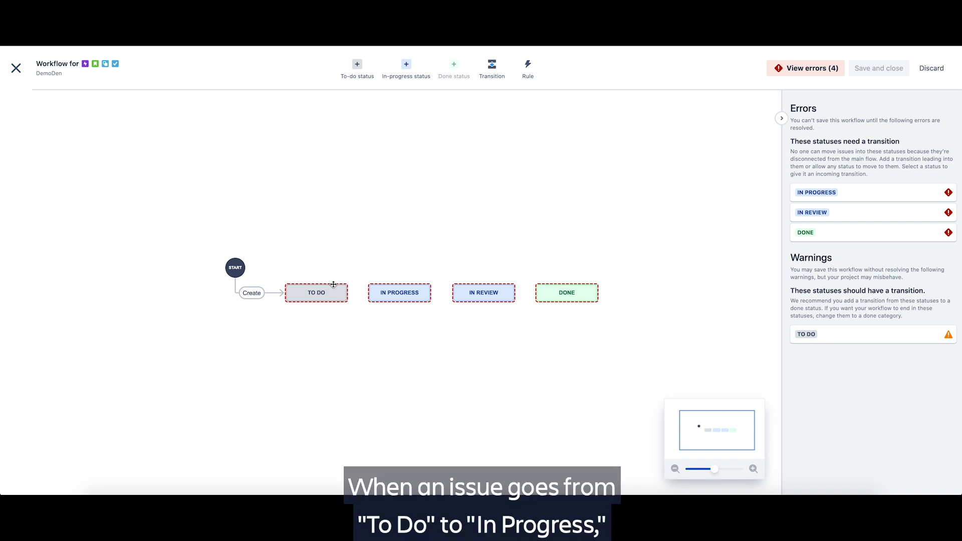
Chain the statuses with transitions named Start Work, In PR and Shipped
left_click_drag(333, 284, 382, 283)
type("Star")
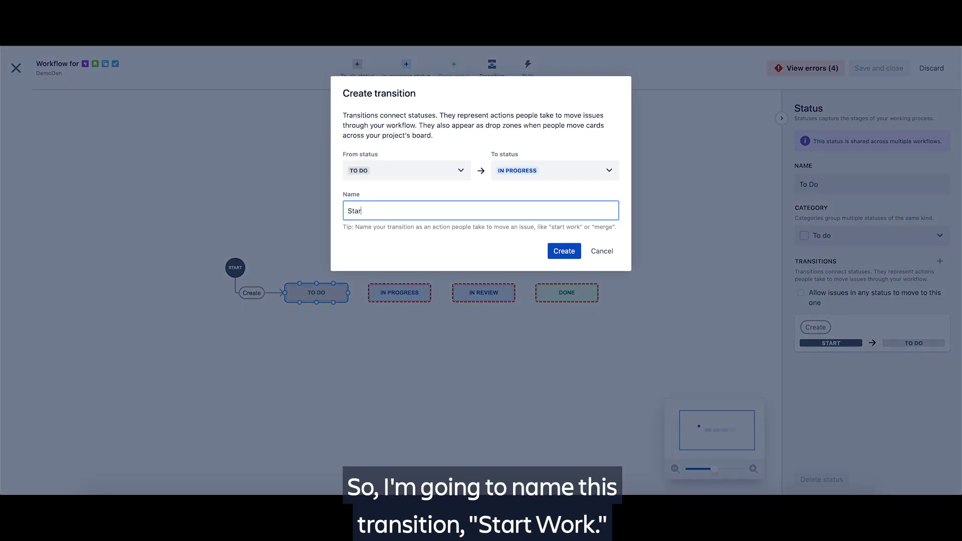
type("t Work")
key("Return")
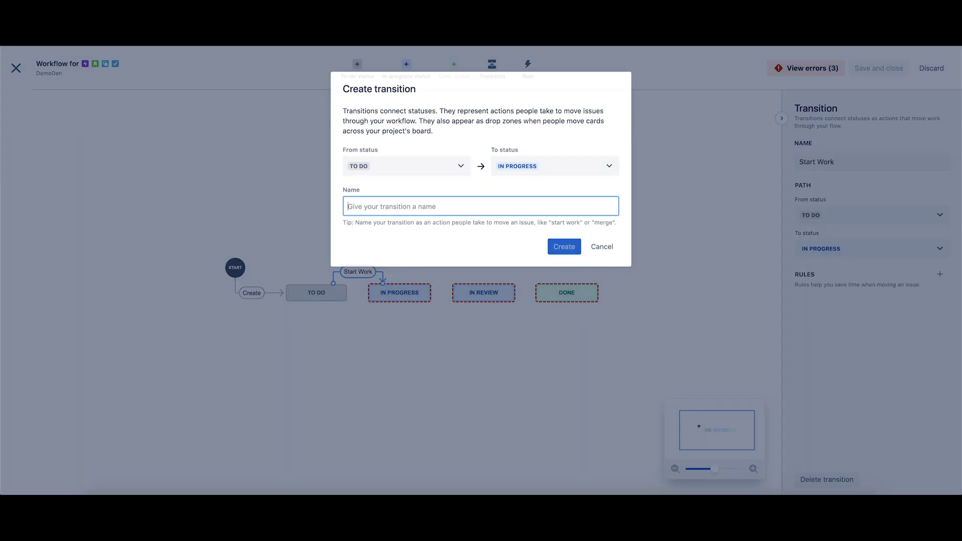
left_click(404, 289)
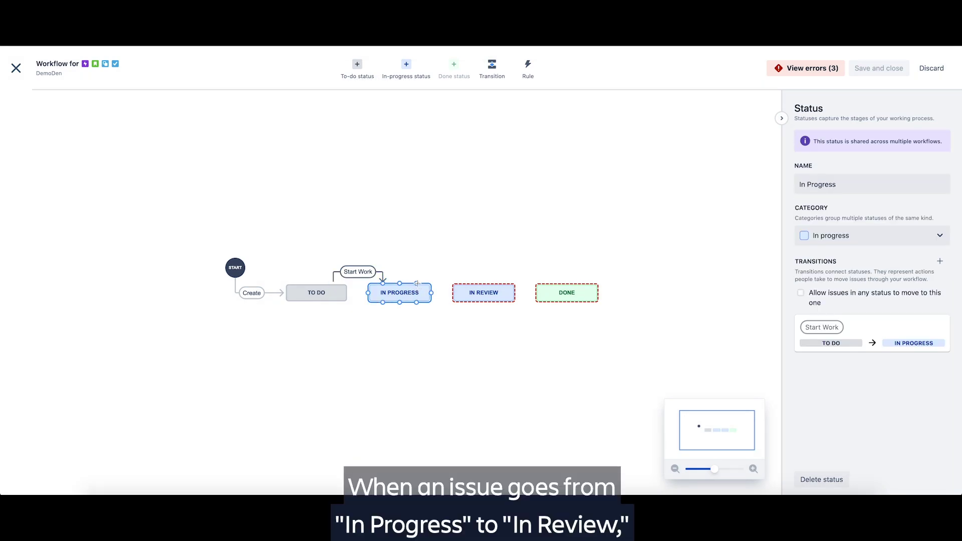
left_click_drag(432, 271, 473, 284)
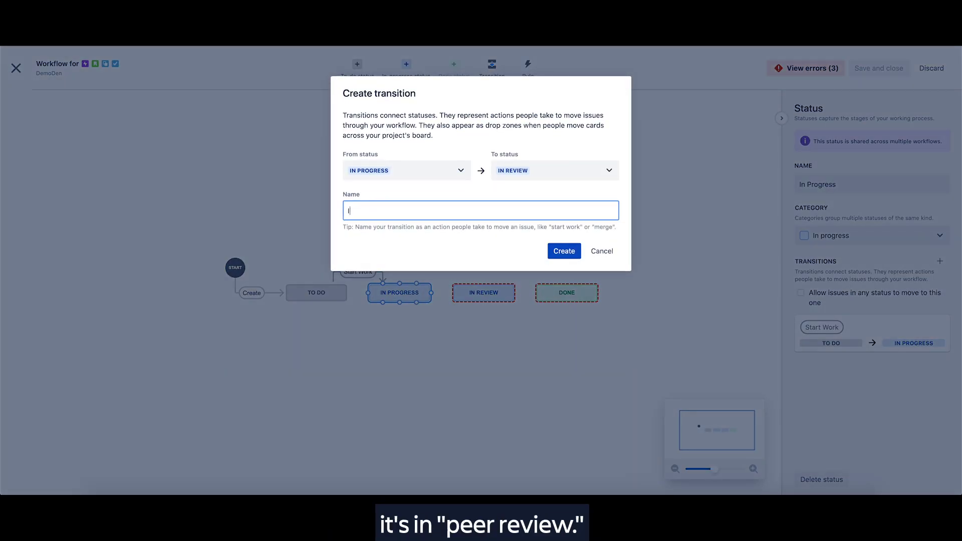
type("In PR")
key("Return")
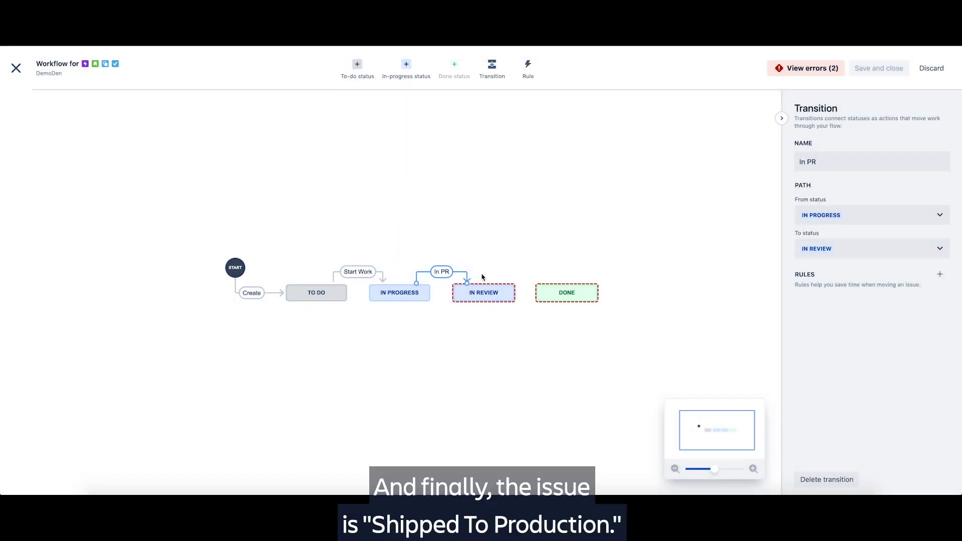
left_click(493, 285)
left_click_drag(500, 283, 561, 291)
type("Shipped")
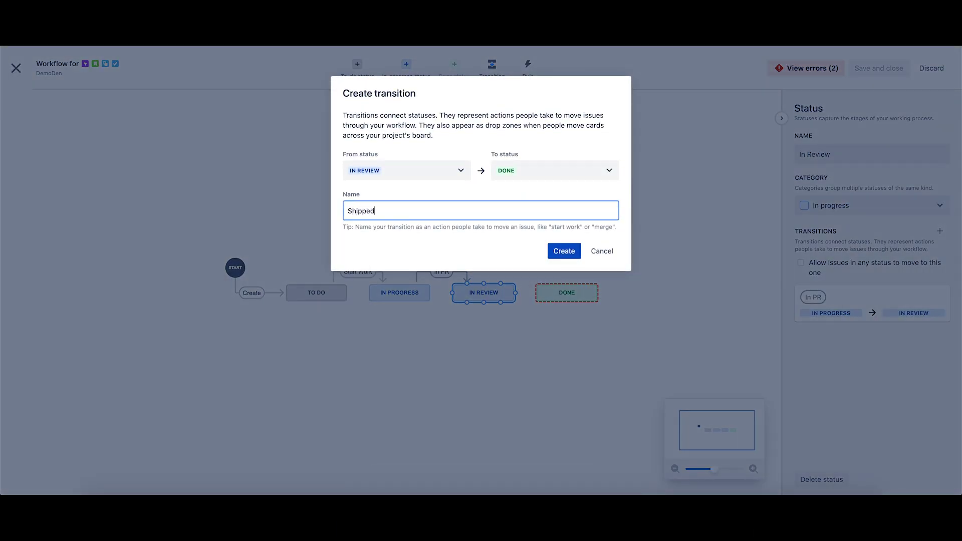
key("Return")
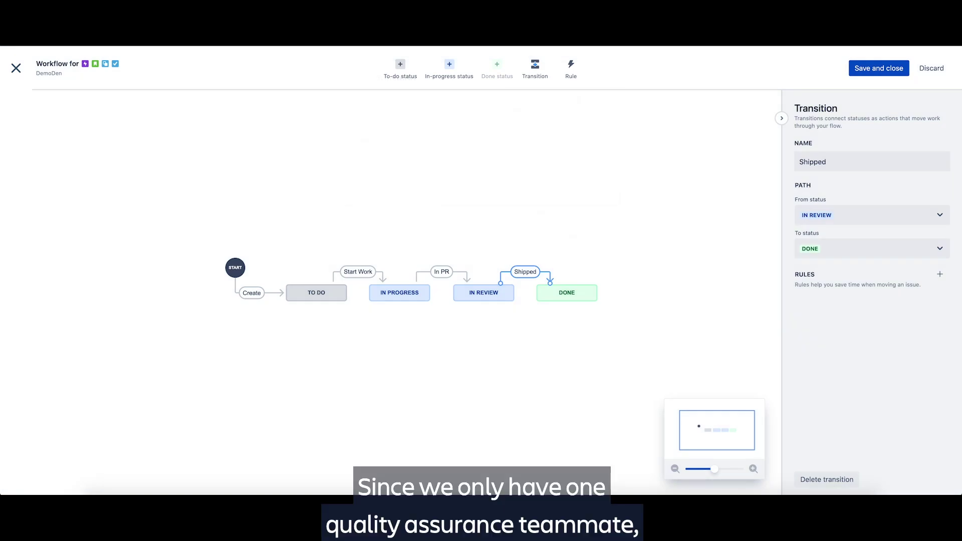
left_click(444, 275)
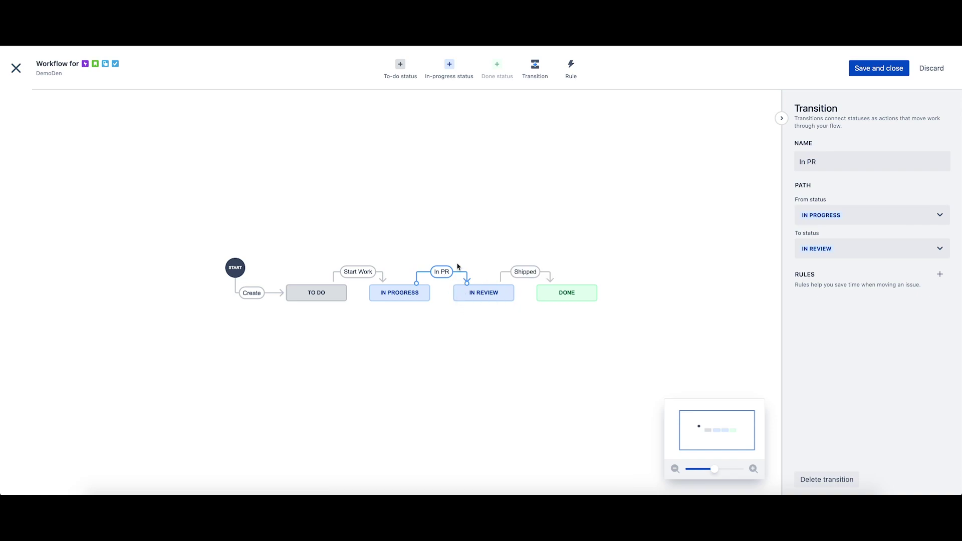
Give In PR an 'Assign an issue to someone' rule targeting the chosen teammate, then save the workflow
left_click(572, 71)
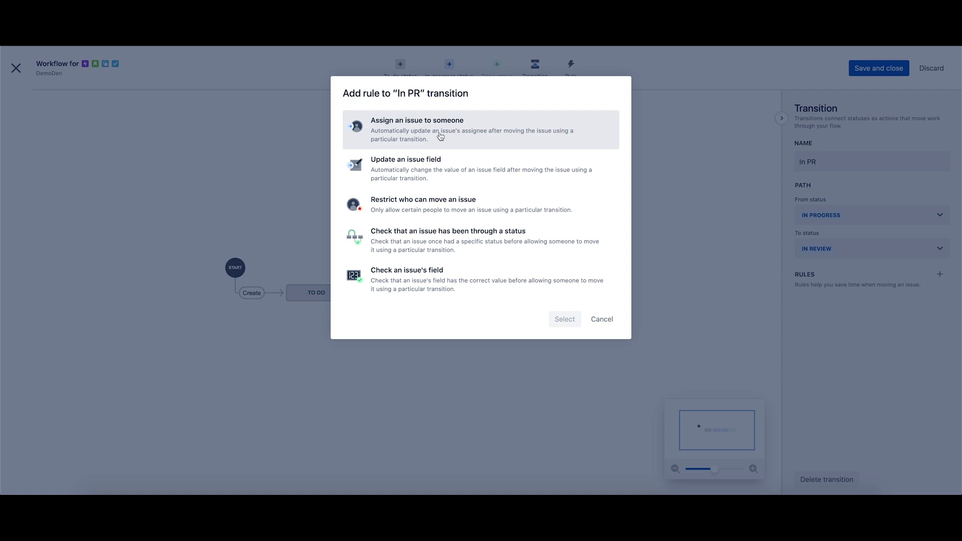
left_click(428, 134)
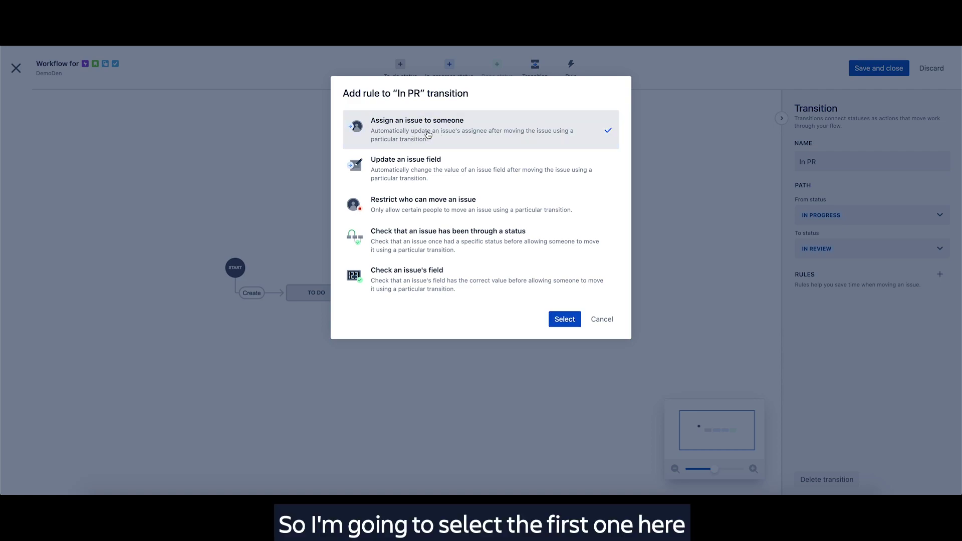
left_click(560, 322)
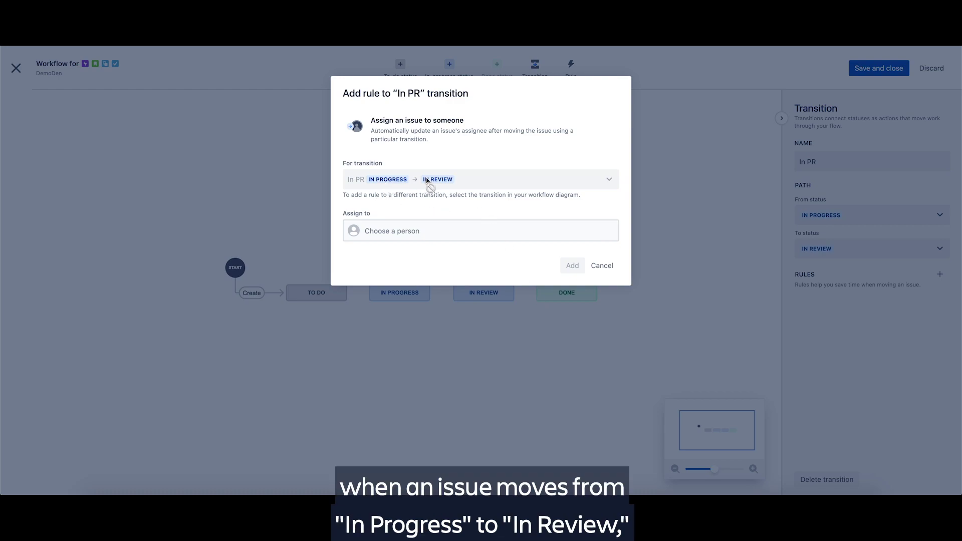
left_click(397, 235)
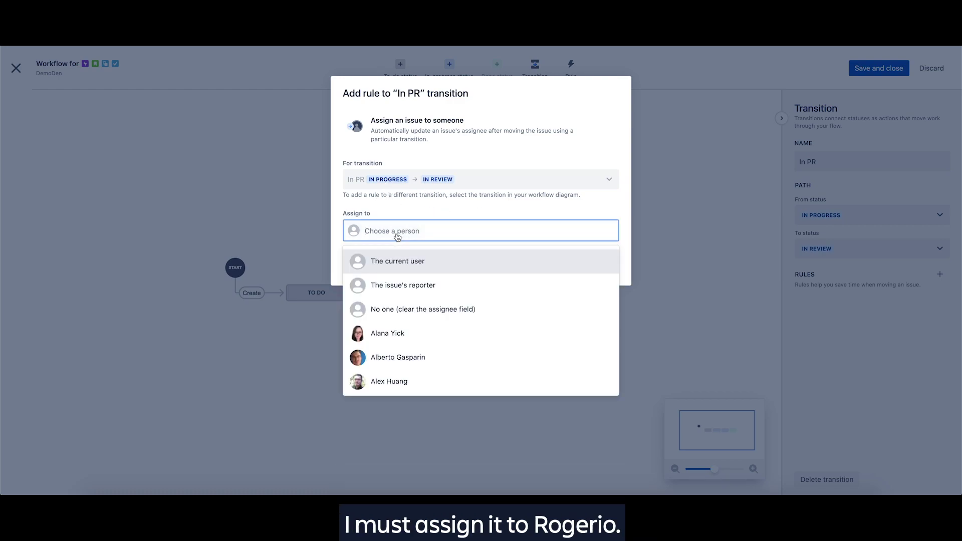
type("rog")
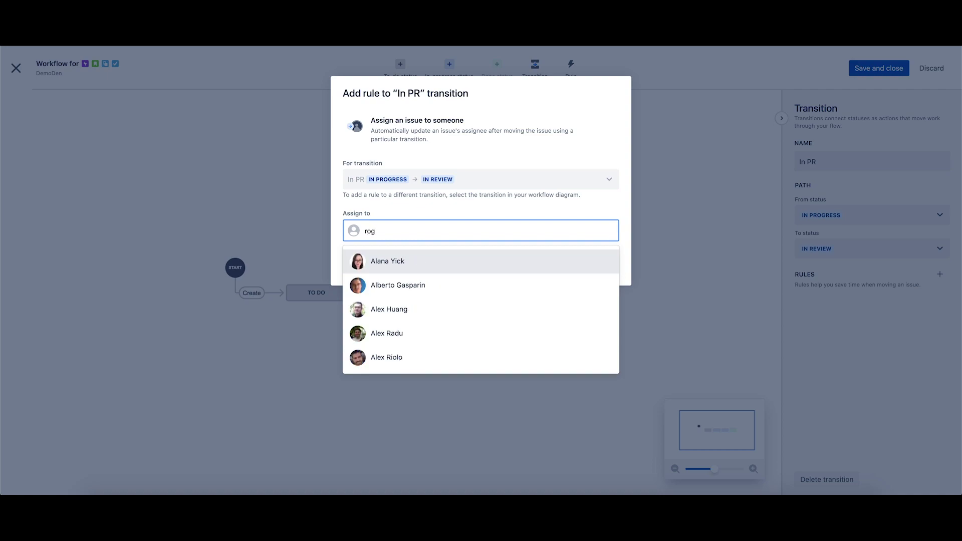
key("Return")
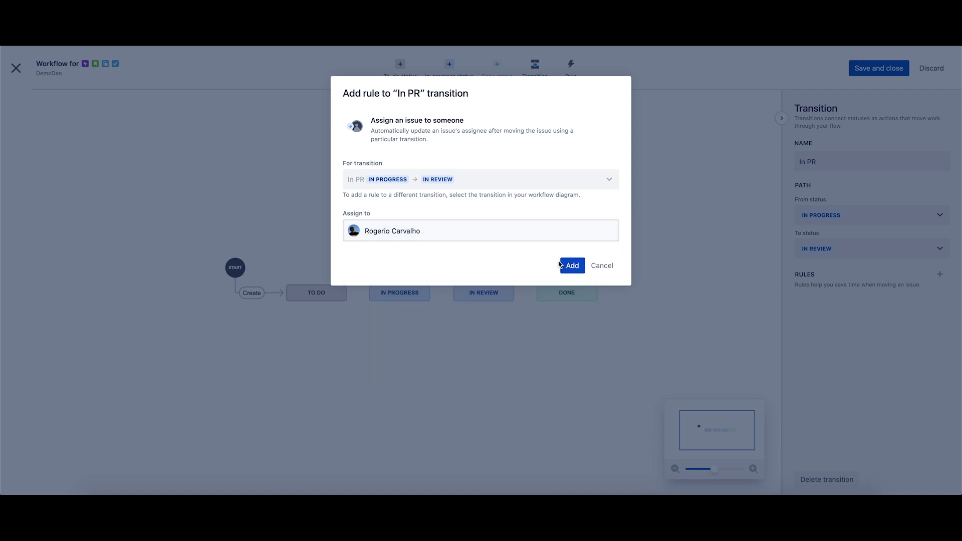
left_click(562, 266)
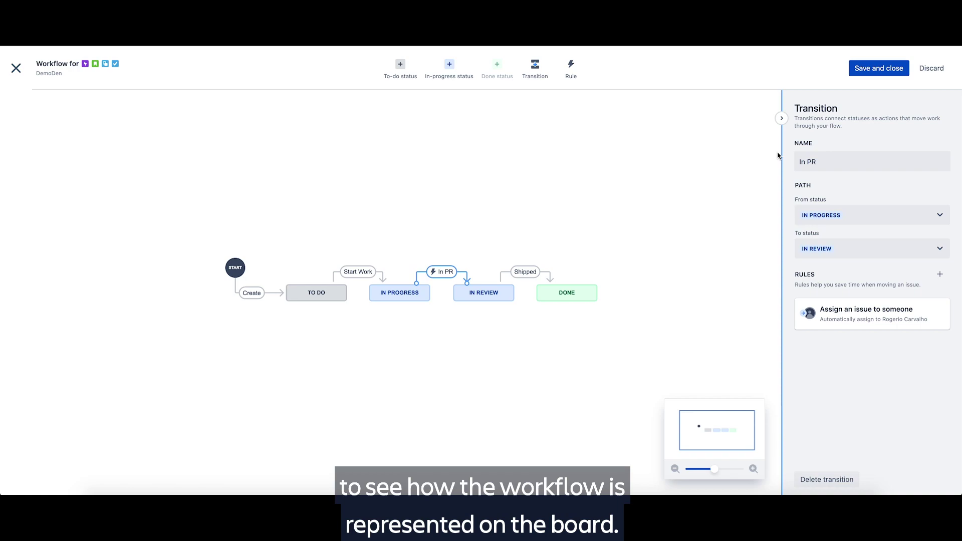
left_click(879, 70)
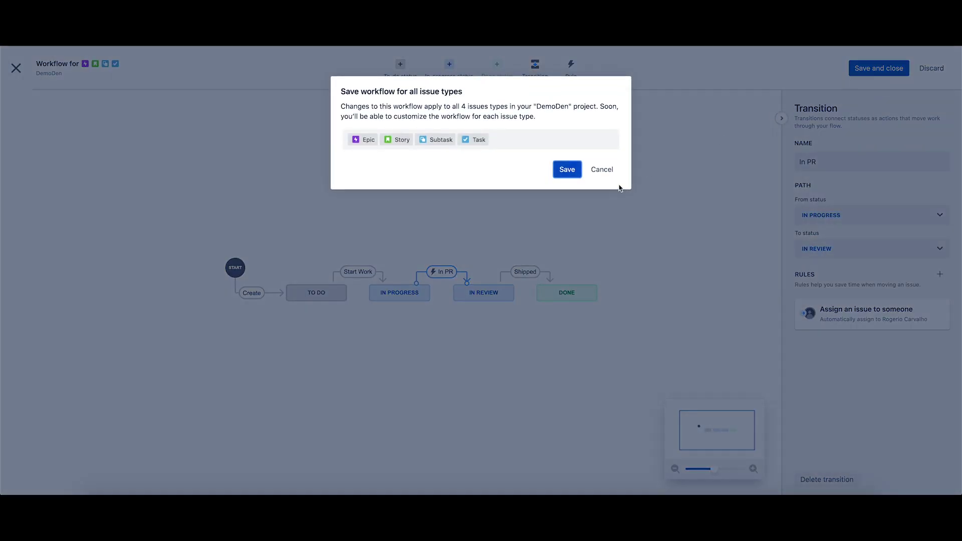
Save for all issue types, move the In Review column before Done, and drag DEM-1 into In Review
left_click(557, 177)
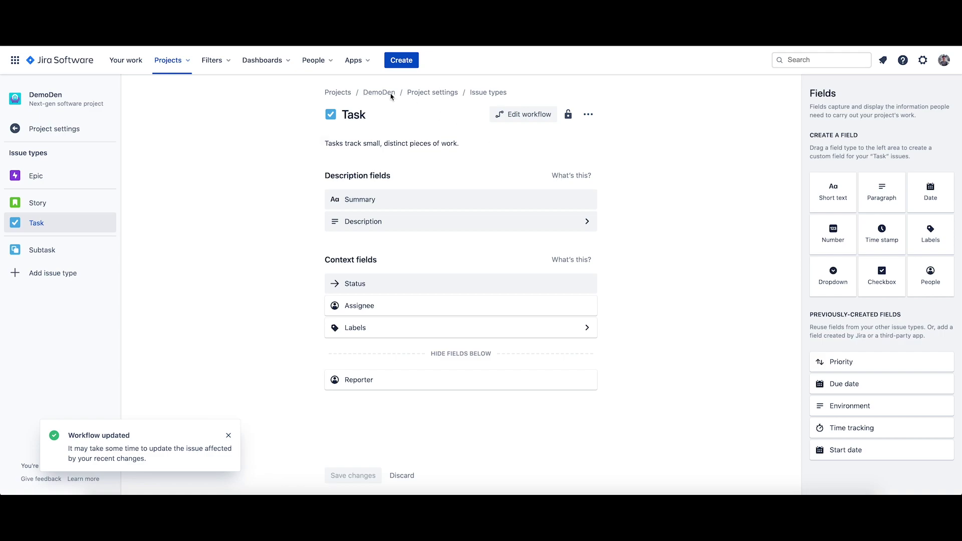
left_click(392, 97)
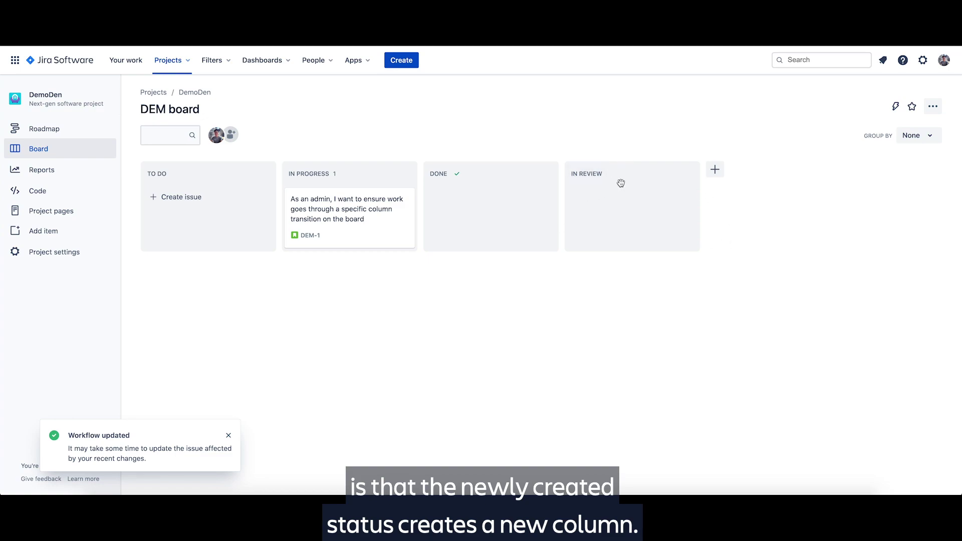
left_click_drag(621, 181, 494, 179)
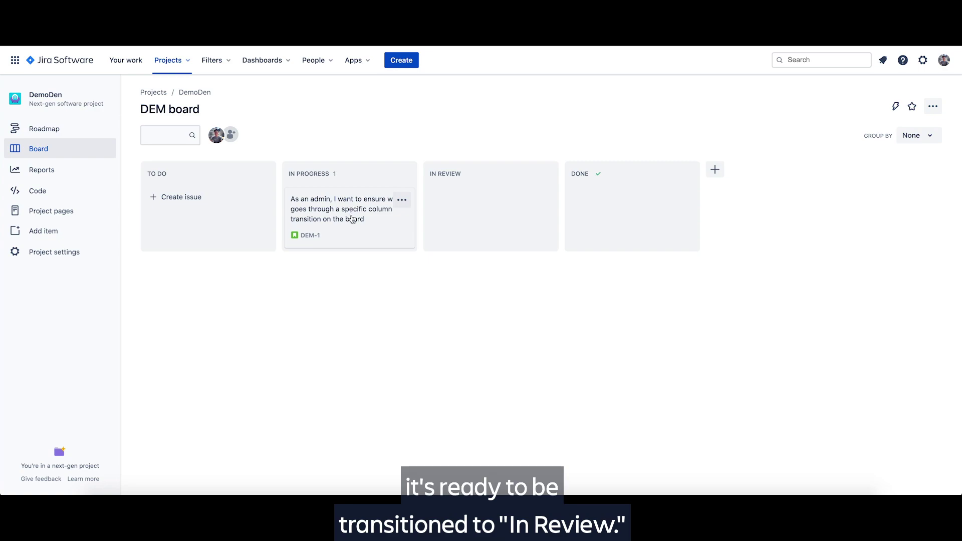
left_click_drag(352, 219, 466, 206)
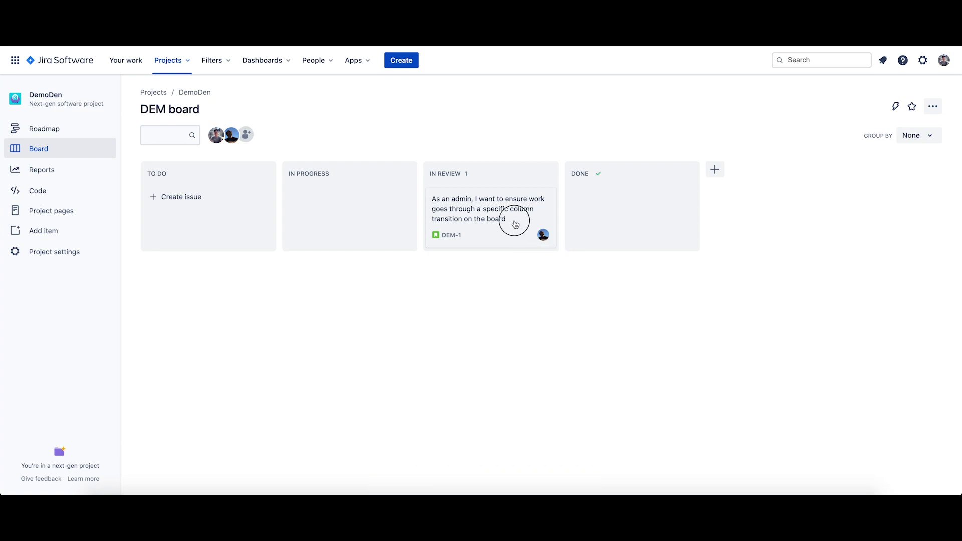
Move card DEM-1 from the In Review column to Done
left_click_drag(513, 221, 628, 211)
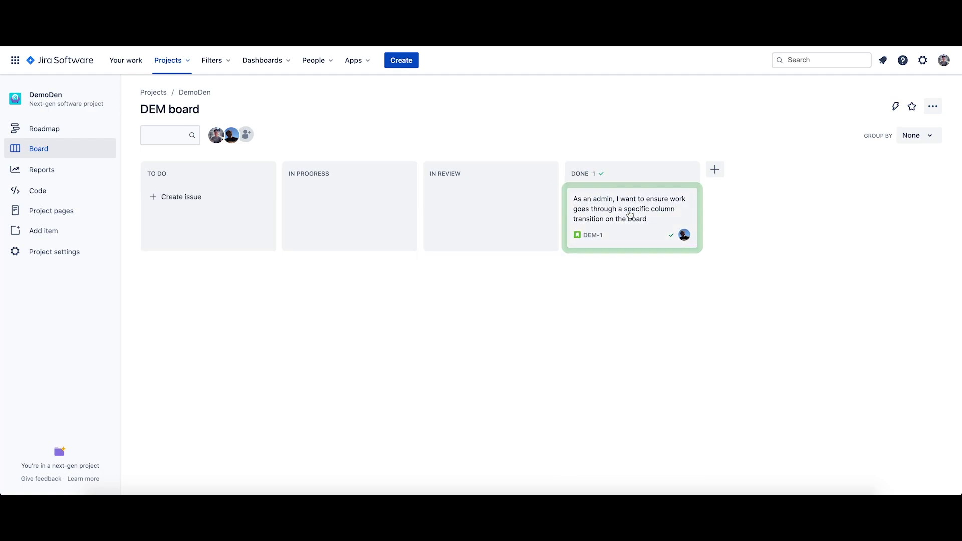